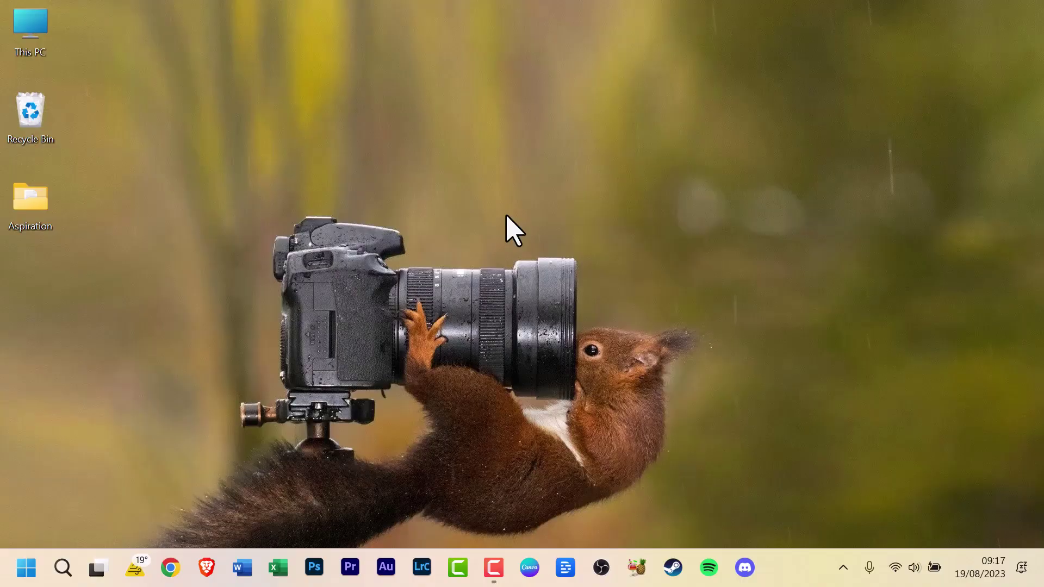
- Launch Microsoft Edge from the Recent list in Windows Search
click(63, 567)
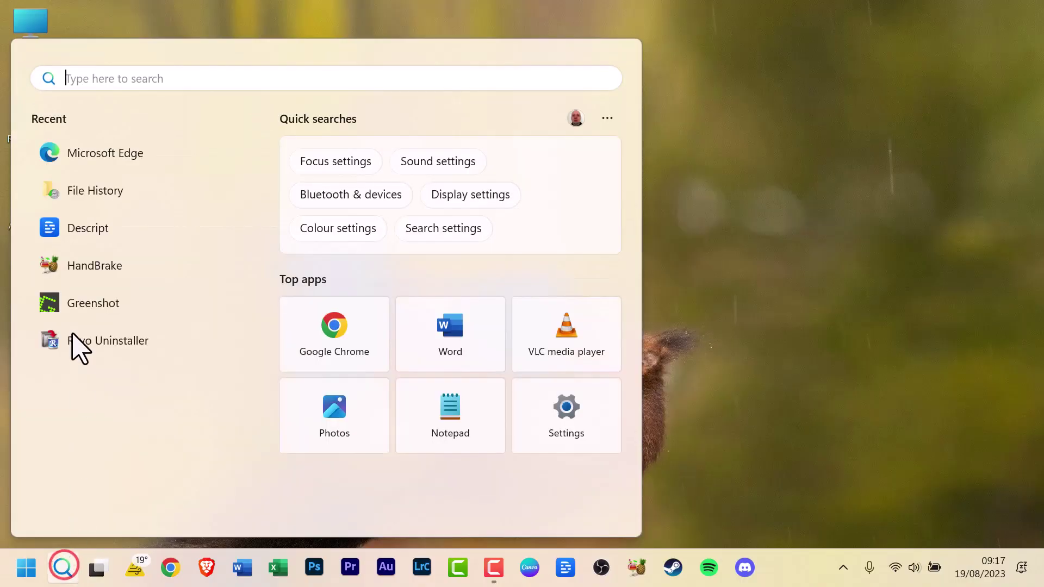
click(105, 153)
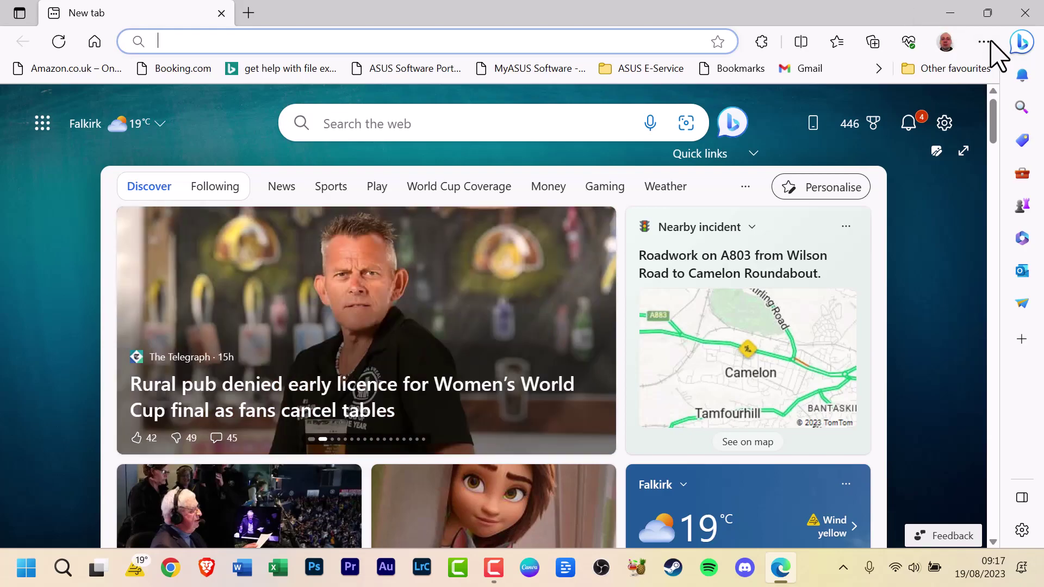
- Open the Favourites panel from the Edge menu and show its More options list
click(983, 41)
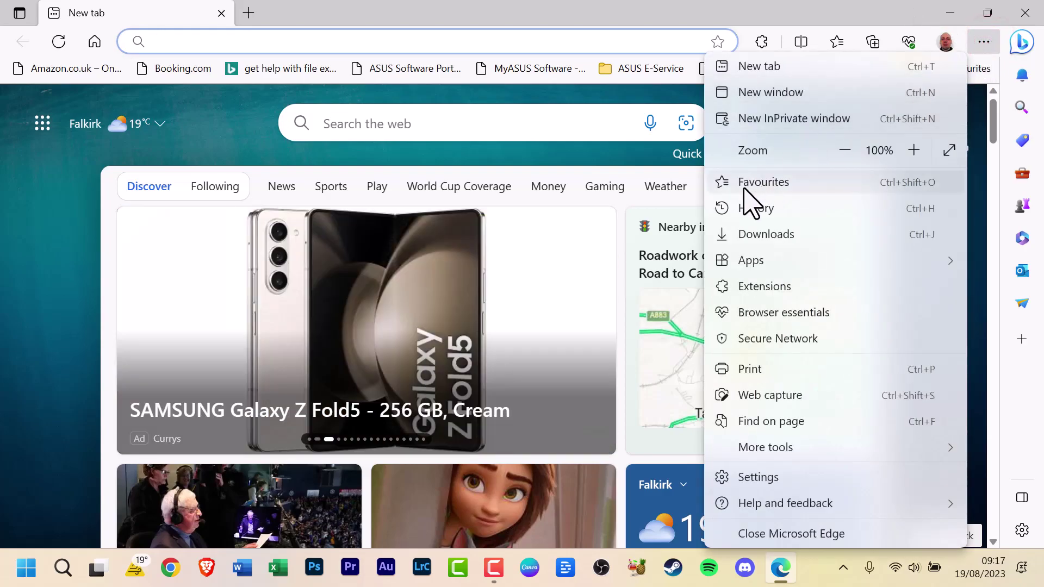
click(752, 187)
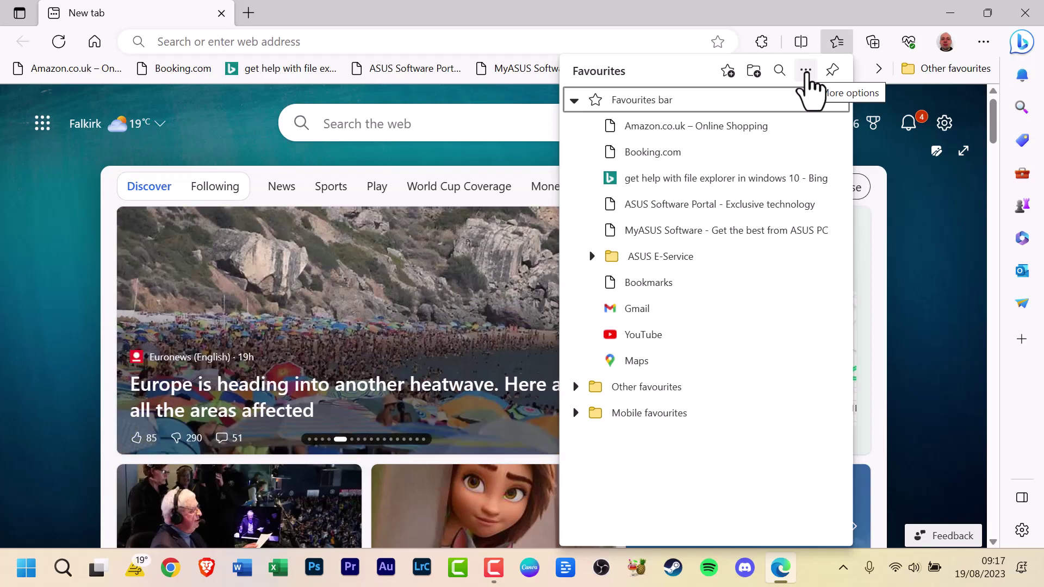
click(806, 71)
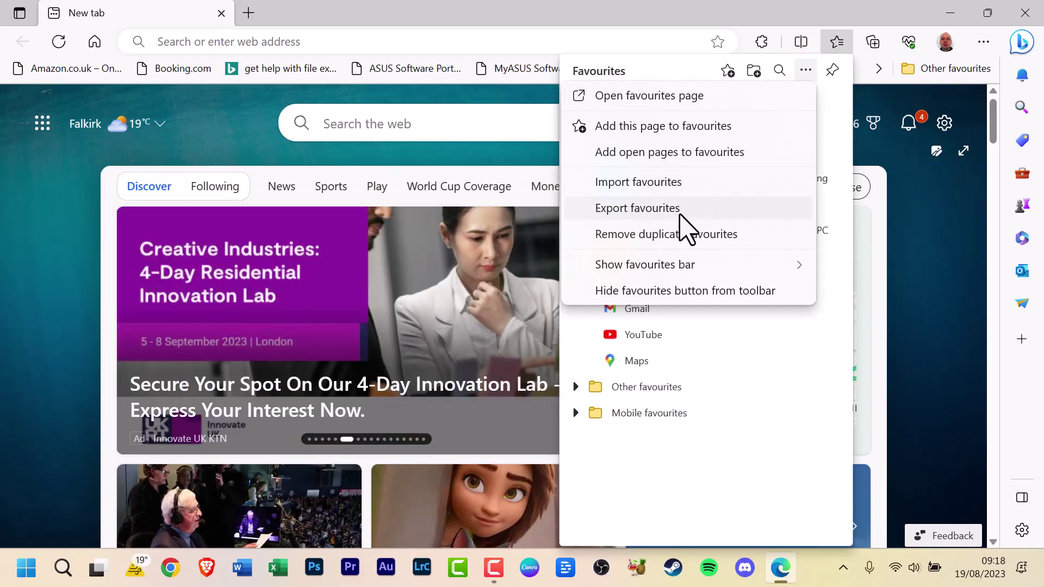
- Export favourites as an HTML file to the Desktop, then close the Favourites panel and Edge
click(637, 208)
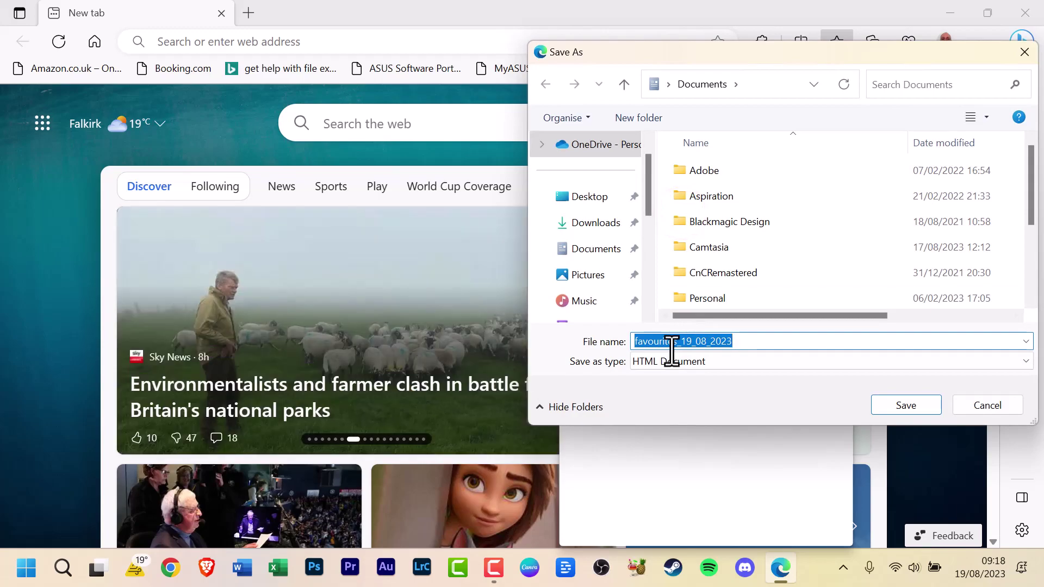
click(588, 196)
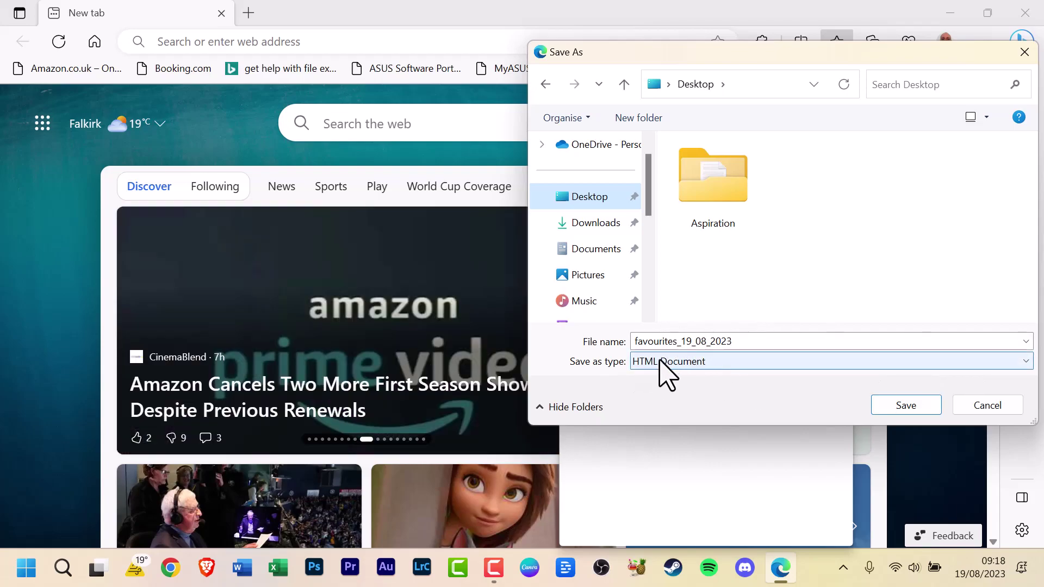
click(913, 405)
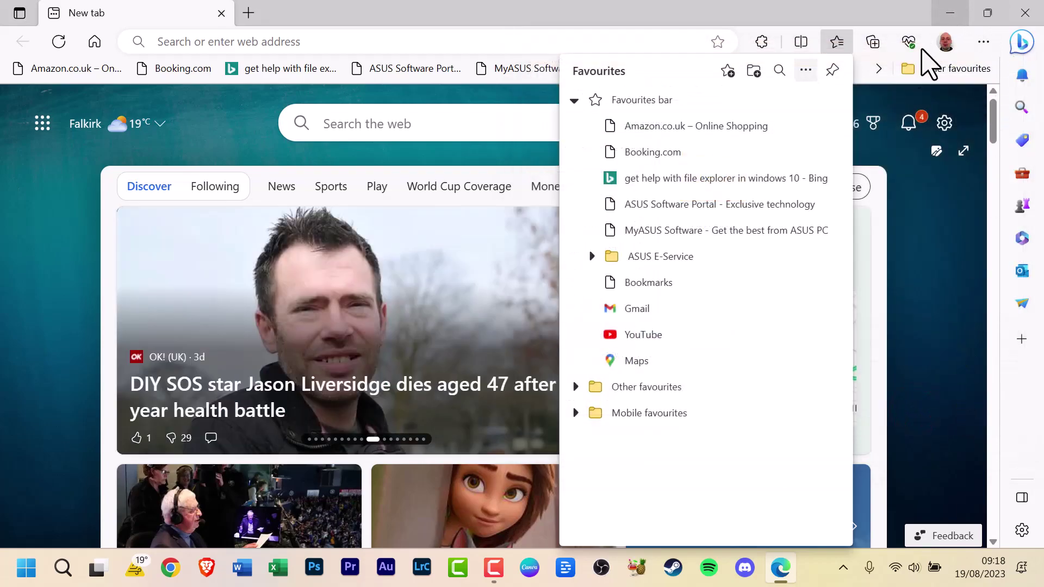
click(936, 216)
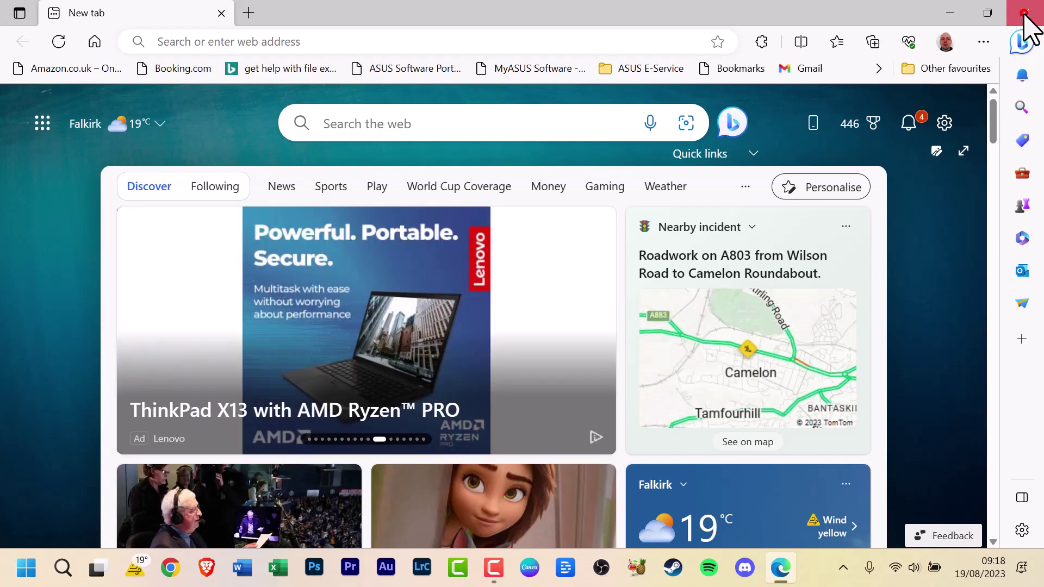
click(1026, 14)
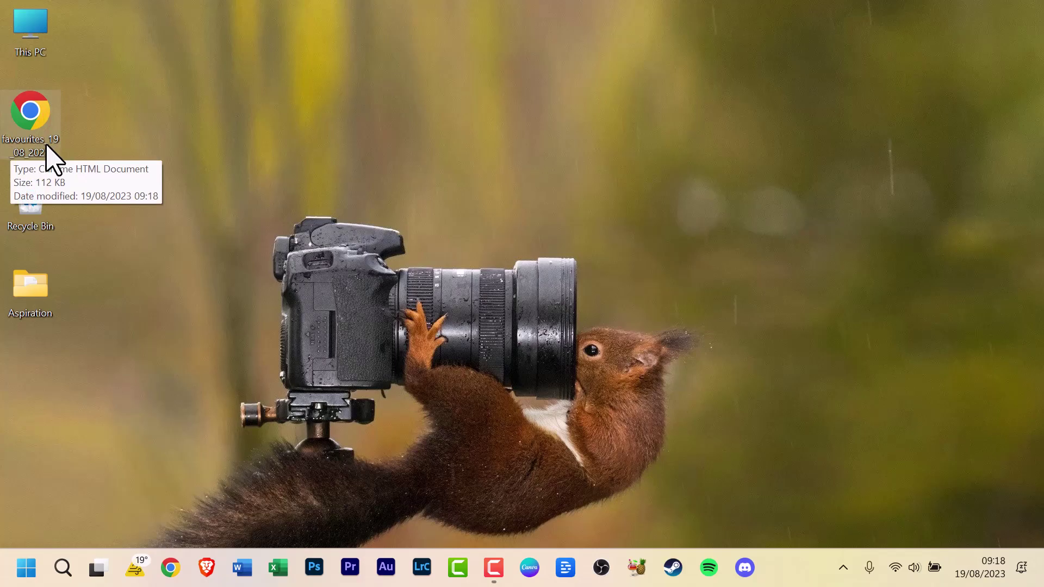
click(191, 127)
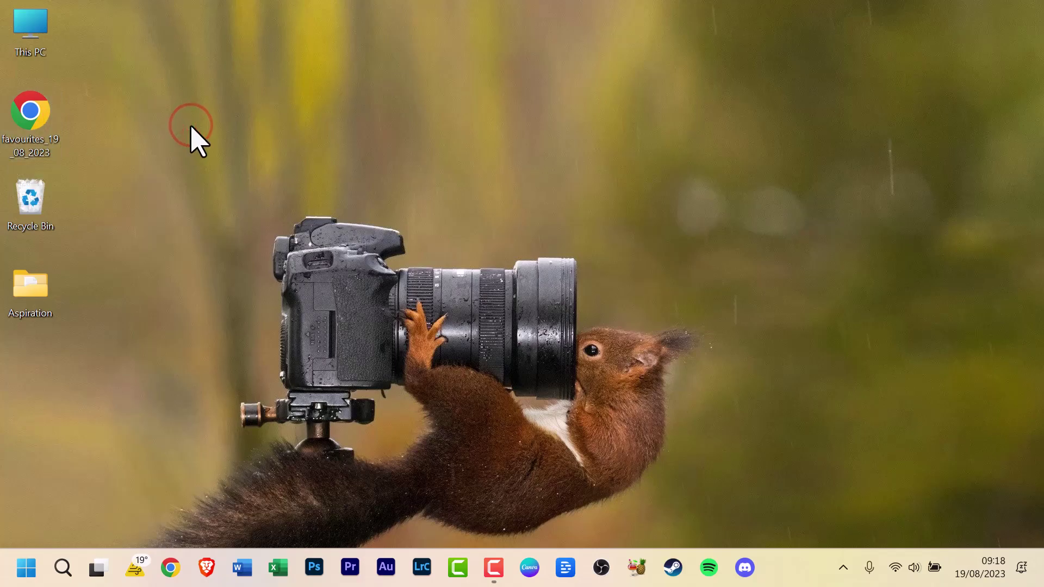